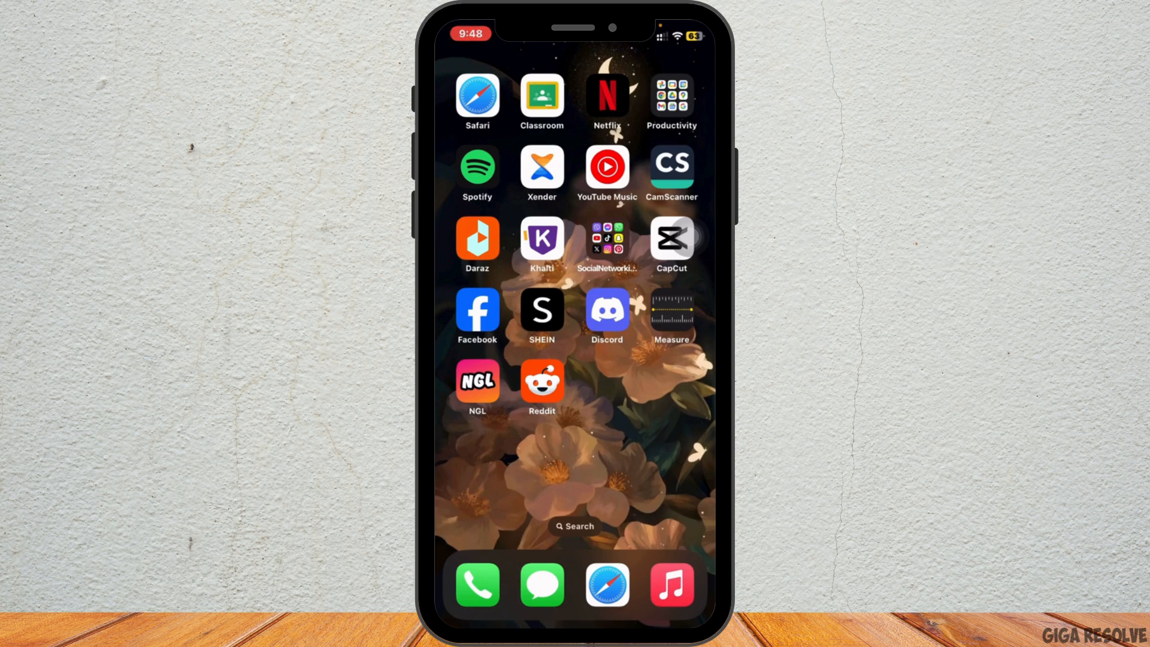
Step: Launch Reddit and bring up the account menu drawer from the home feed
click(542, 382)
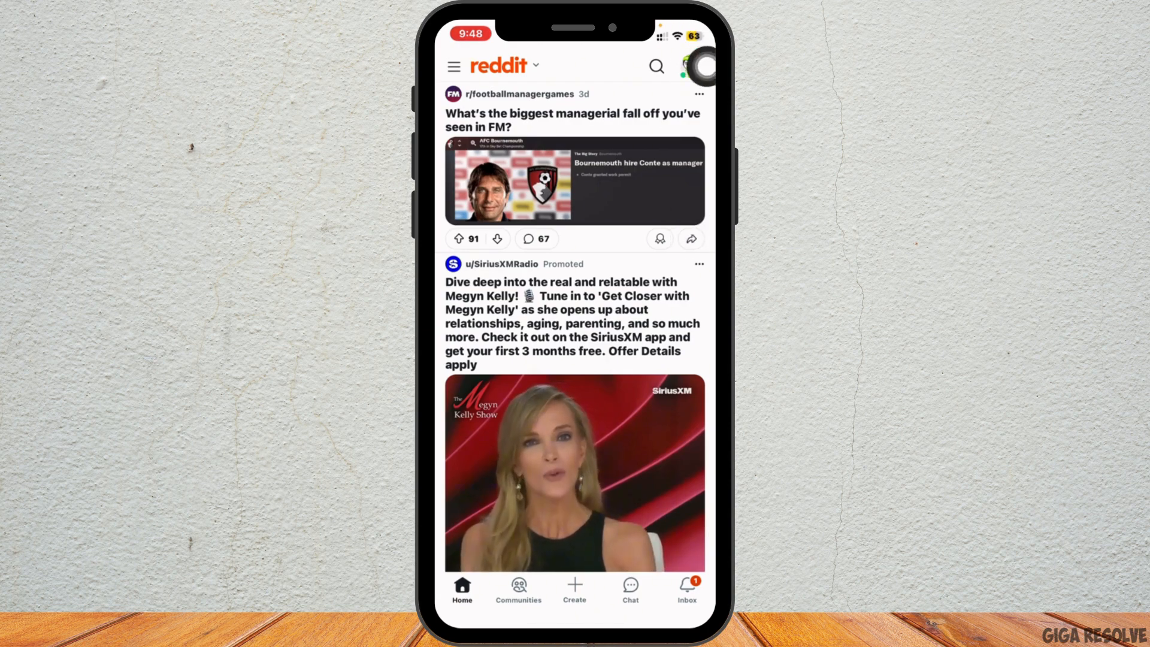
click(690, 64)
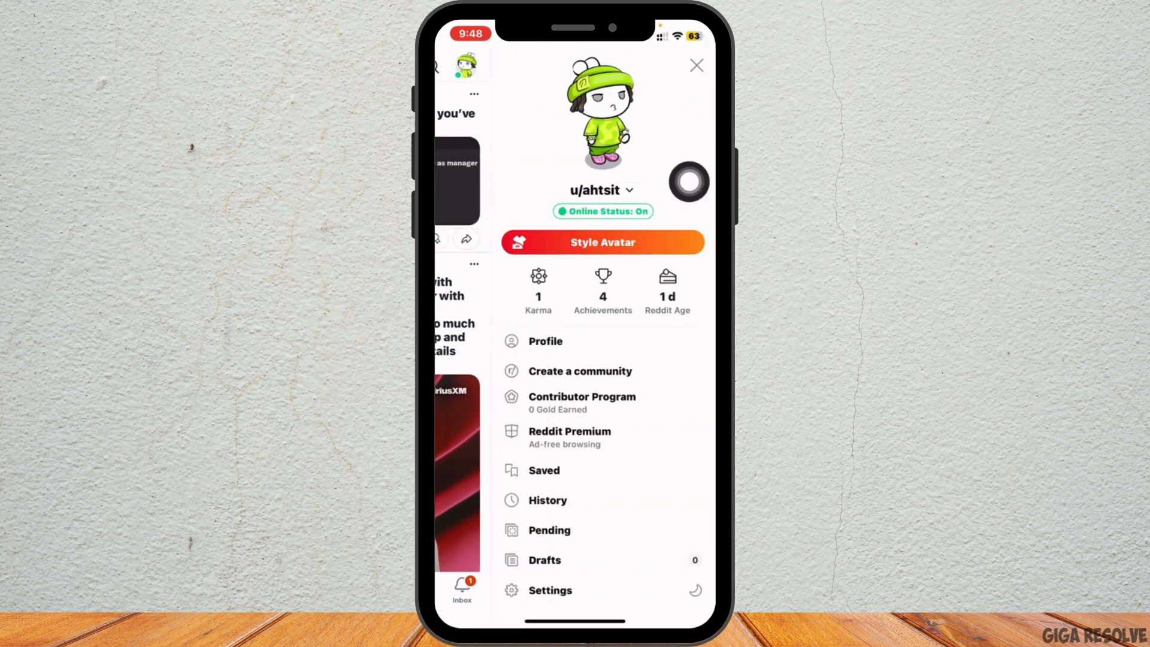
Step: Go to your own profile page from the account drawer
click(688, 342)
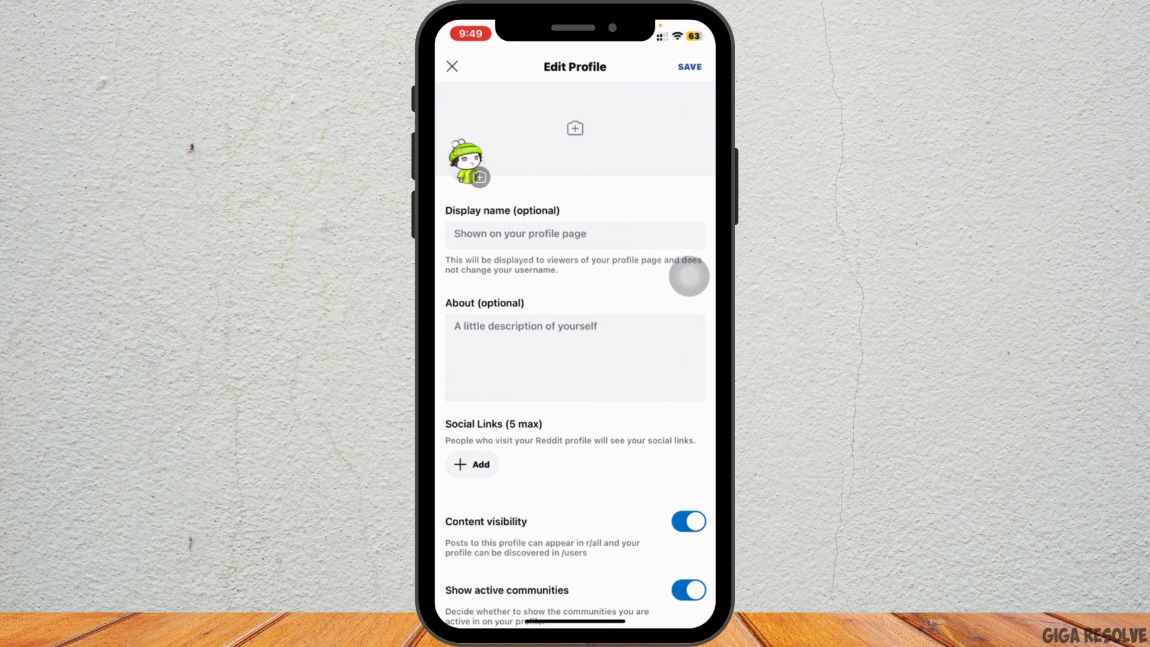
Step: Activate the Display name field to enter the name Ahtsit
click(575, 232)
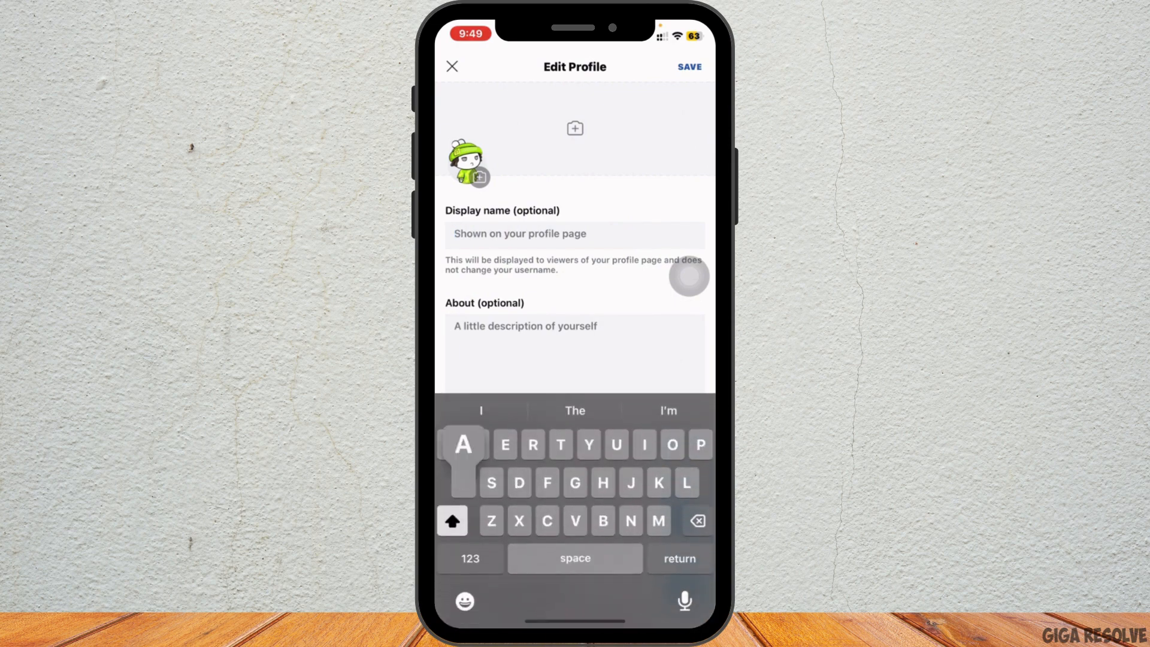
text(Ahtsit)
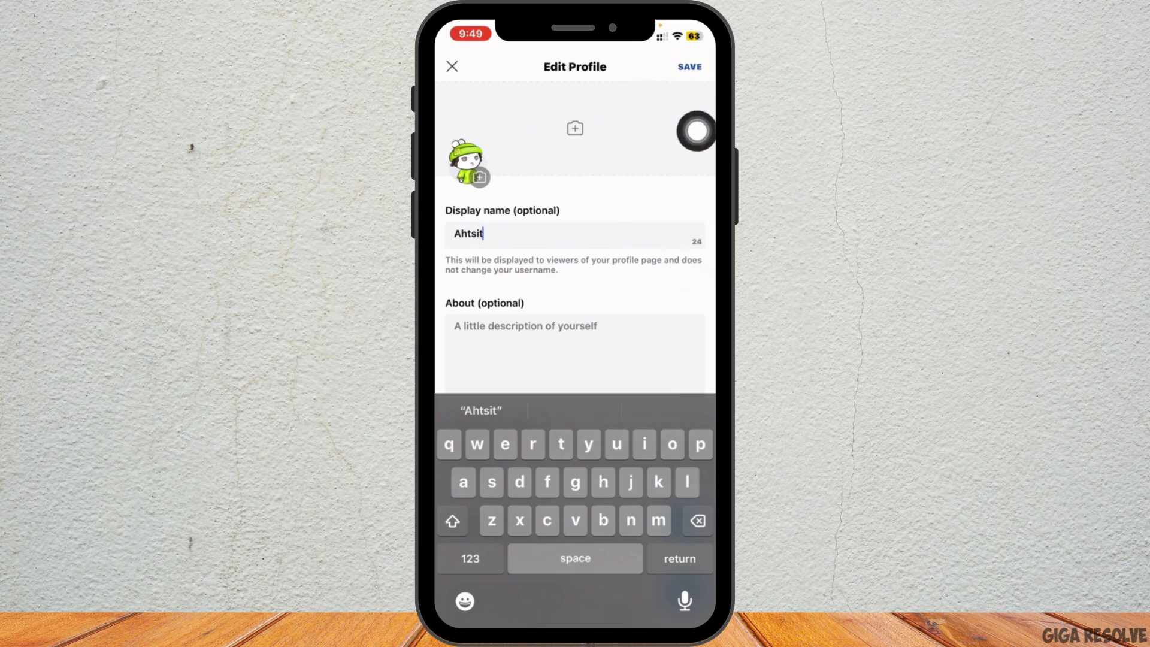
Step: Save the profile so the display name 'Ahtsit' shows on the profile page
click(689, 66)
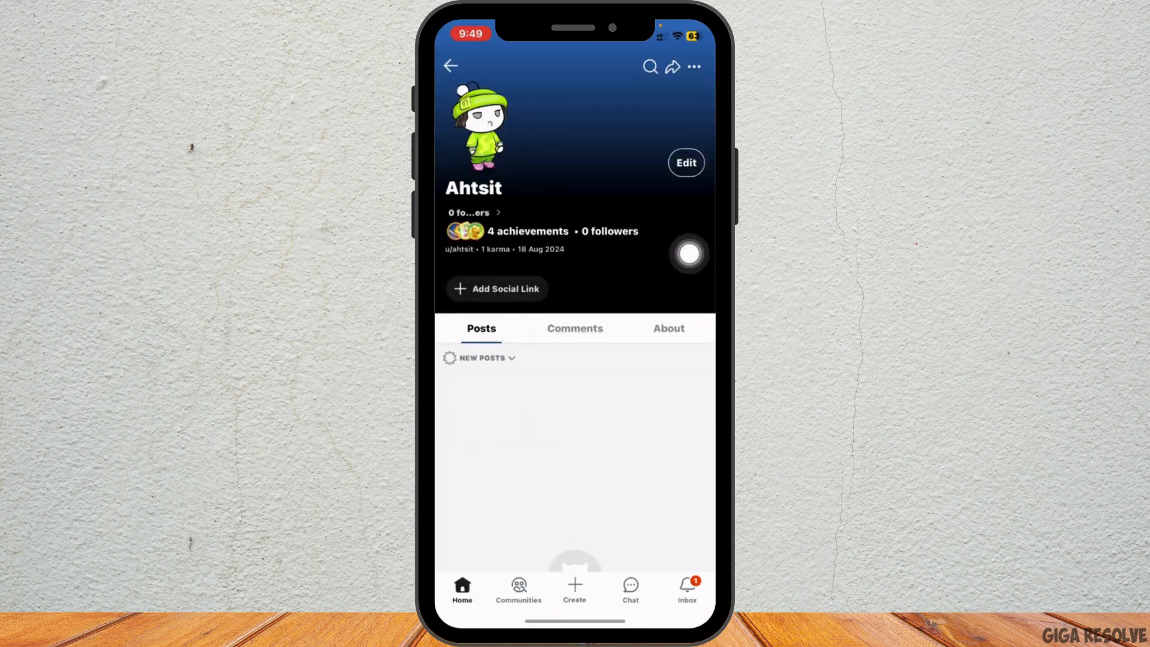